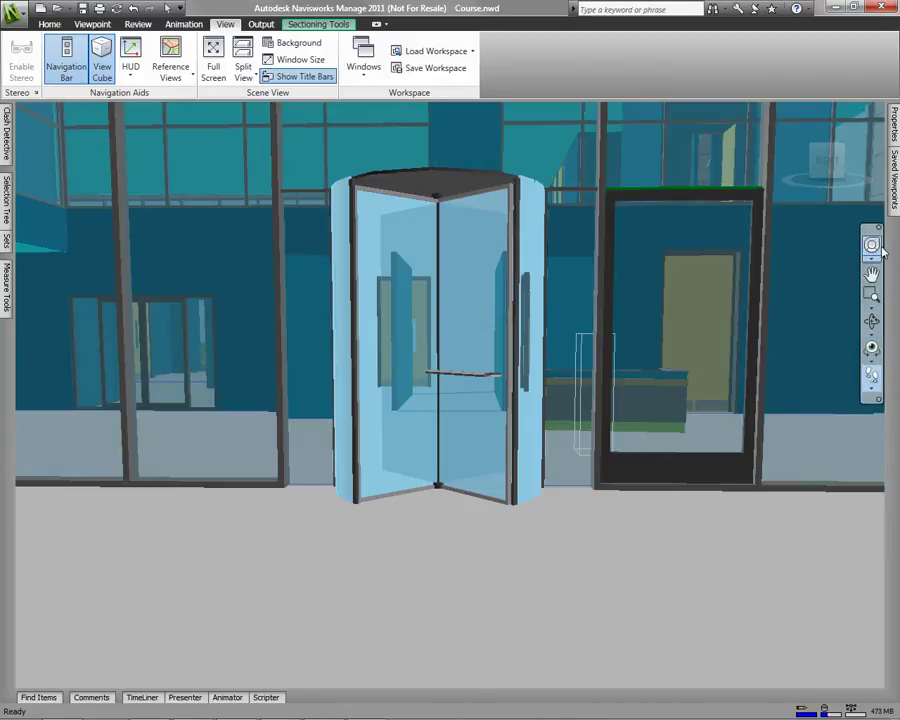
Pan the view sideways and back, then zoom out and back in on the revolving-door entrance.
{"action": "left_click", "coordinate": [872, 277]}
{"action": "left_click_drag", "start_coordinate": [643, 464], "coordinate": [533, 460]}
{"action": "scroll", "coordinate": [540, 416], "scroll_direction": "down", "scroll_amount": 3}
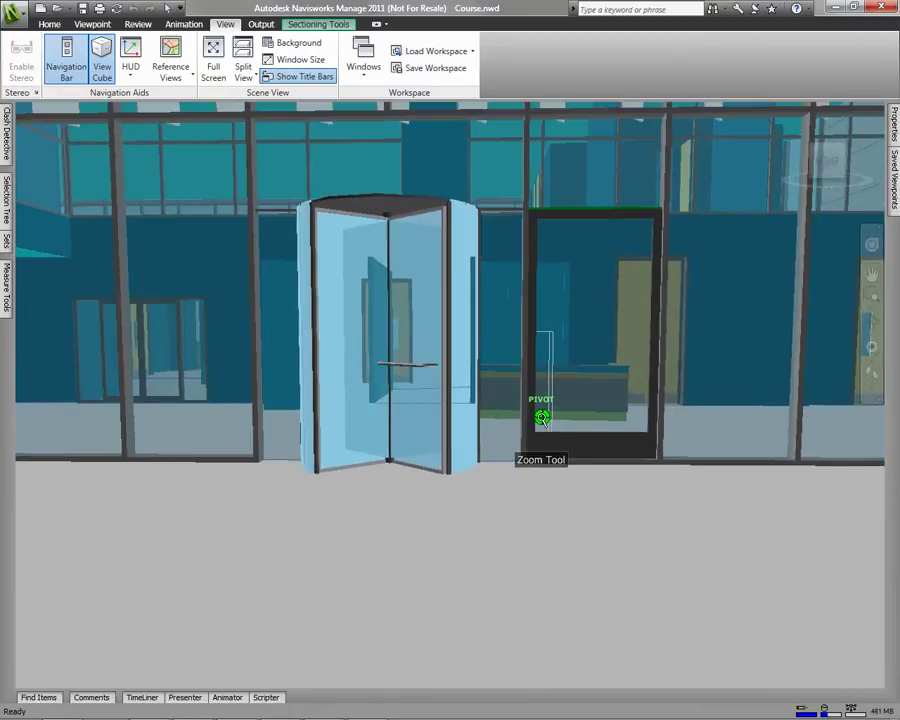
{"action": "scroll", "coordinate": [540, 416], "scroll_direction": "down", "scroll_amount": 4}
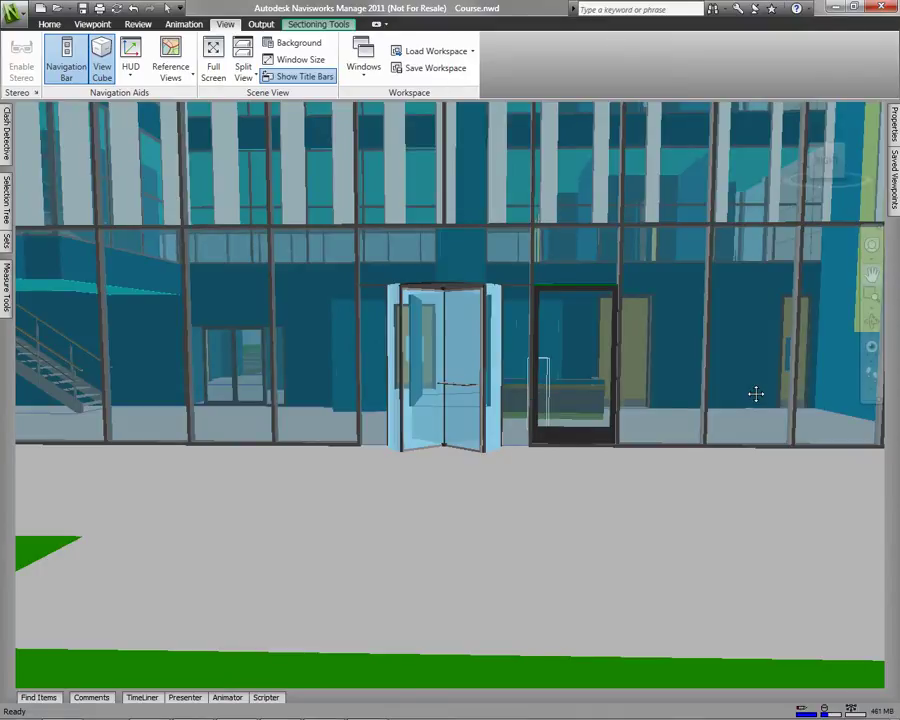
{"action": "scroll", "coordinate": [756, 393], "scroll_direction": "up", "scroll_amount": 2}
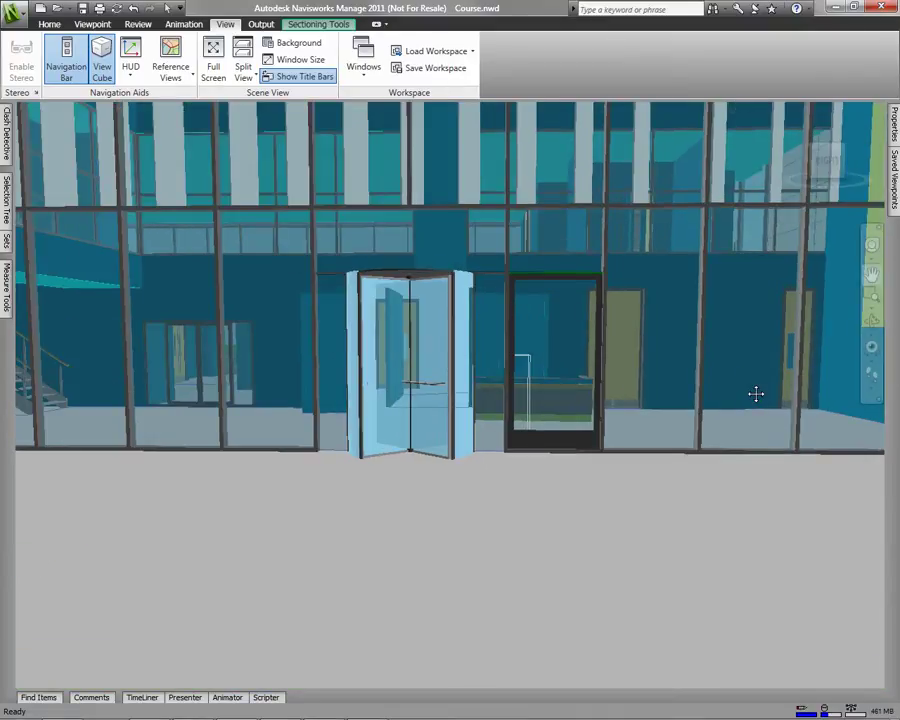
{"action": "scroll", "coordinate": [756, 394], "scroll_direction": "up", "scroll_amount": 3}
{"action": "scroll", "coordinate": [756, 394], "scroll_direction": "up", "scroll_amount": 2}
{"action": "scroll", "coordinate": [756, 394], "scroll_direction": "down", "scroll_amount": 4}
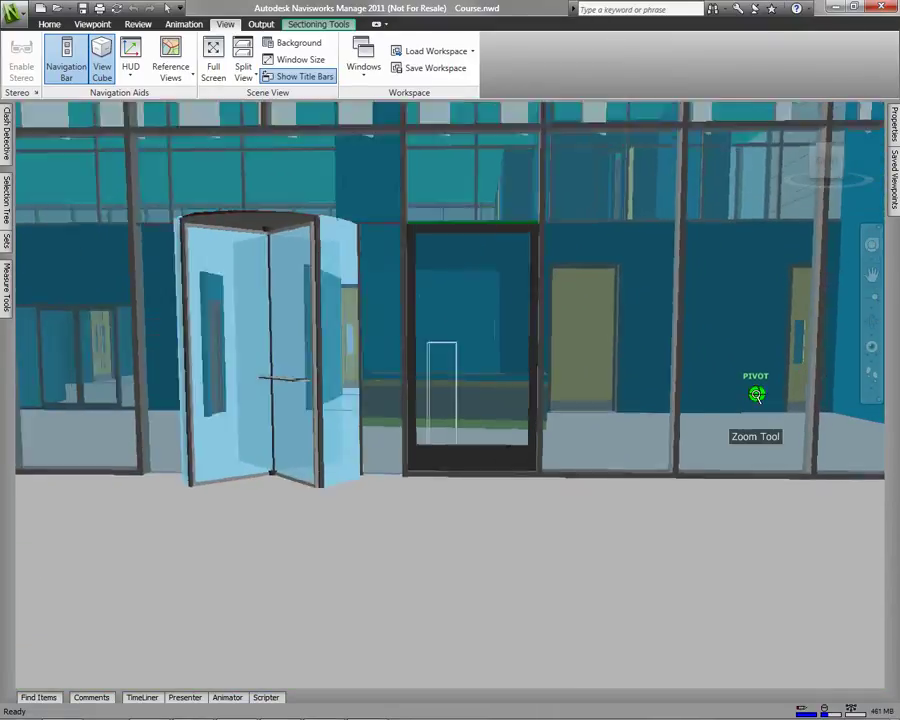
{"action": "scroll", "coordinate": [462, 200], "scroll_direction": "up", "scroll_amount": 5}
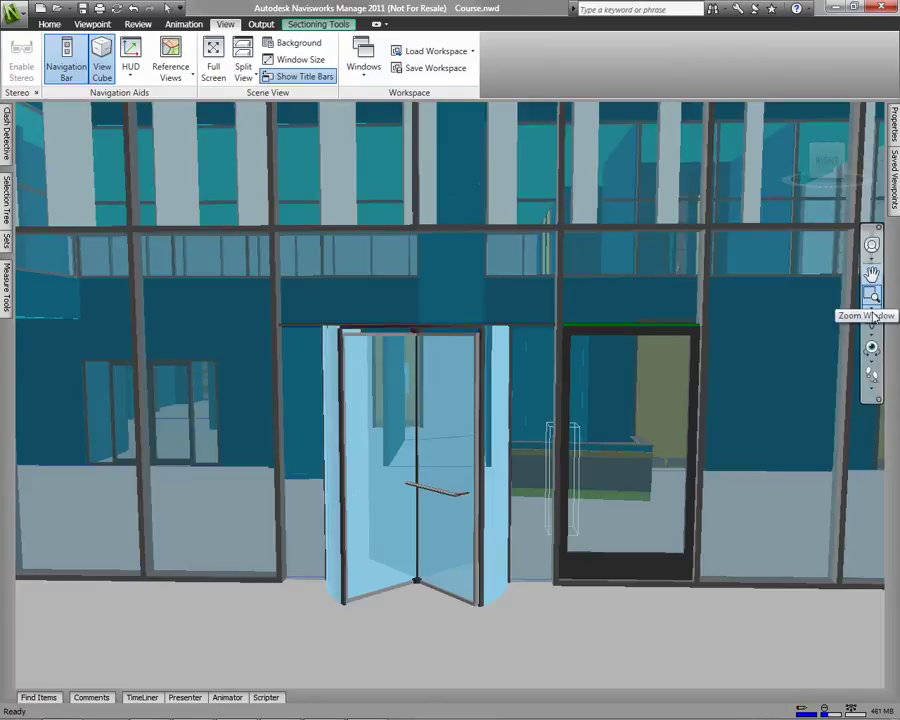
Orbit the building around the entrance so the top of the revolving door shows.
{"action": "left_click", "coordinate": [872, 315]}
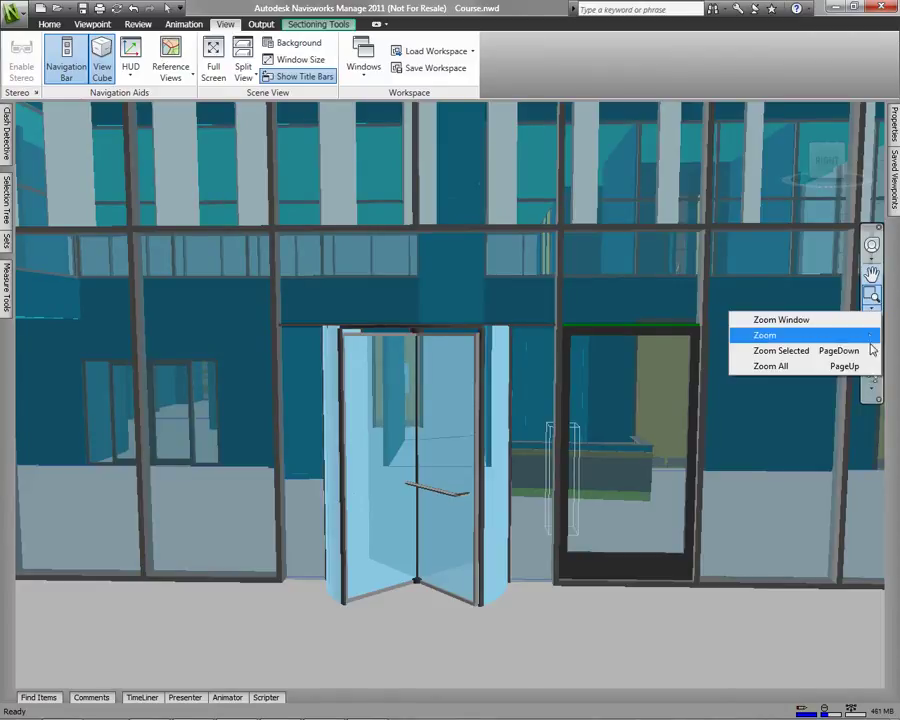
{"action": "left_click", "coordinate": [872, 388]}
{"action": "left_click", "coordinate": [874, 322]}
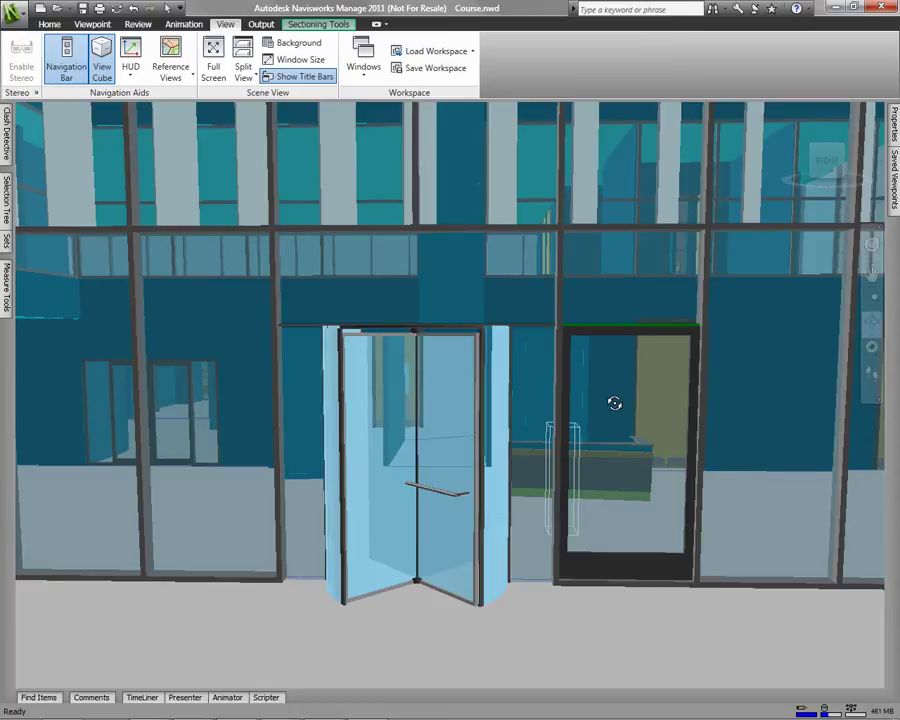
{"action": "mouse_move", "coordinate": [615, 403]}
{"action": "left_mouse_down"}
{"action": "mouse_move", "coordinate": [683, 376]}
{"action": "mouse_move", "coordinate": [649, 409]}
{"action": "mouse_move", "coordinate": [506, 454]}
{"action": "mouse_move", "coordinate": [518, 436]}
{"action": "mouse_move", "coordinate": [699, 380]}
{"action": "mouse_move", "coordinate": [628, 424]}
{"action": "left_mouse_up"}
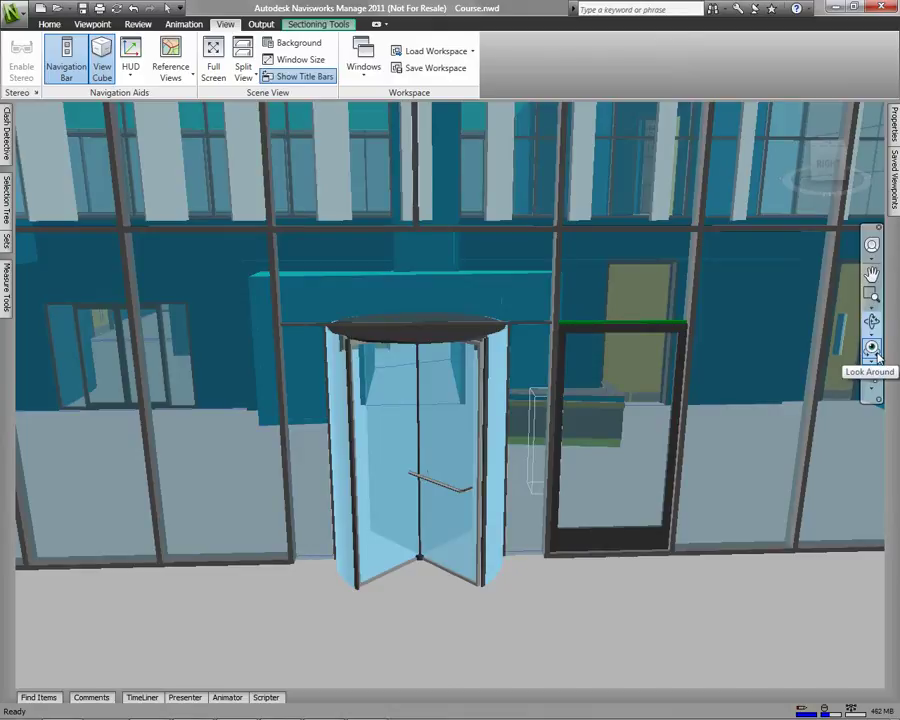
Turn the camera in place with Look Around so the revolving door sits left of centre.
{"action": "left_click", "coordinate": [872, 347]}
{"action": "left_click_drag", "start_coordinate": [309, 370], "coordinate": [340, 369]}
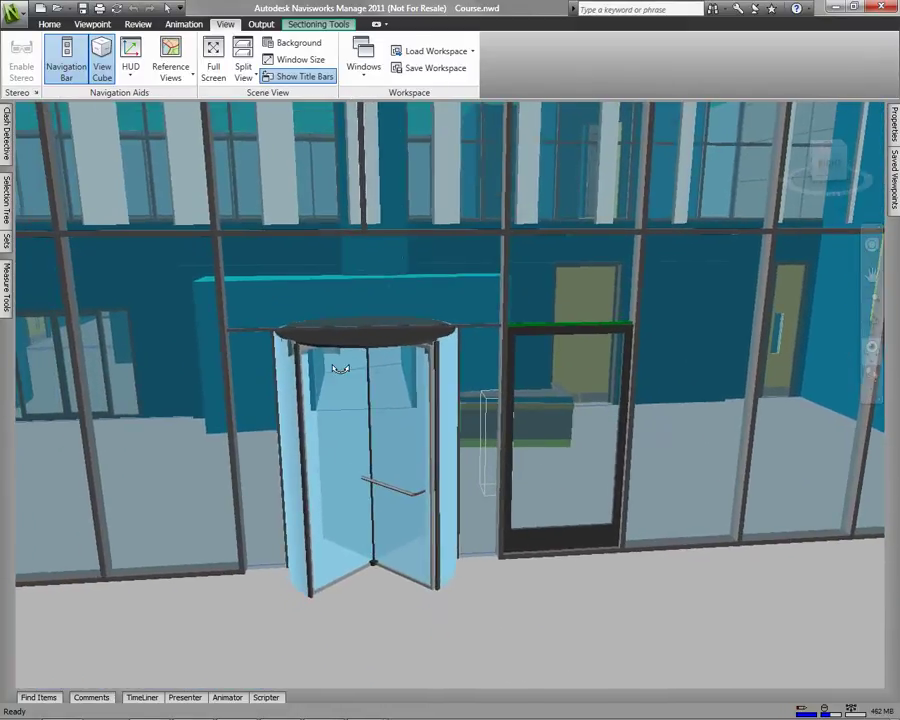
Switch to Walk, turn gravity off, and walk forward toward the revolving door.
{"action": "left_click", "coordinate": [873, 377]}
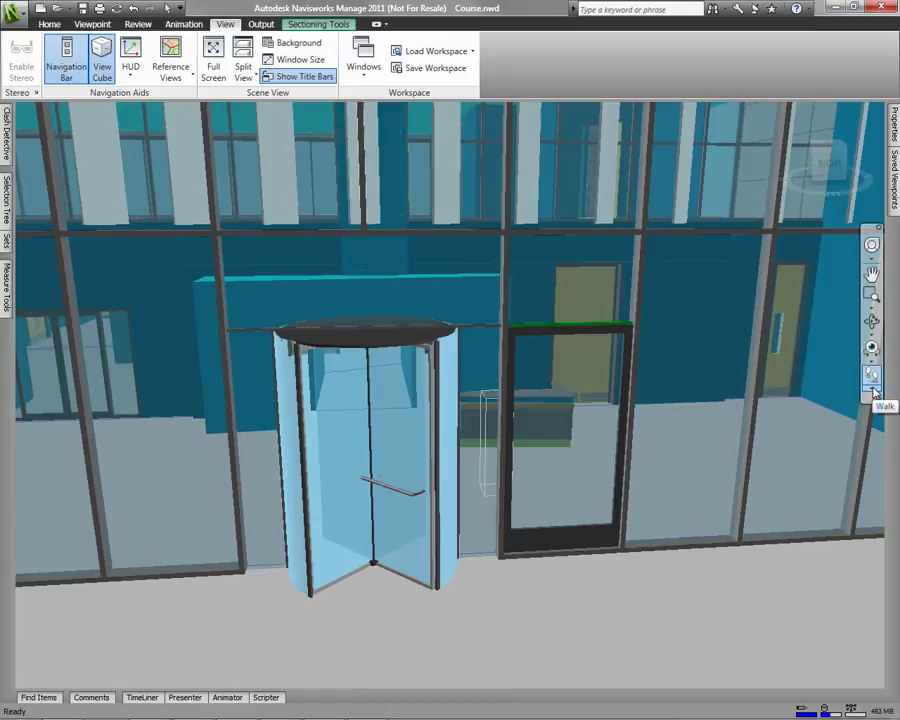
{"action": "left_click", "coordinate": [874, 394]}
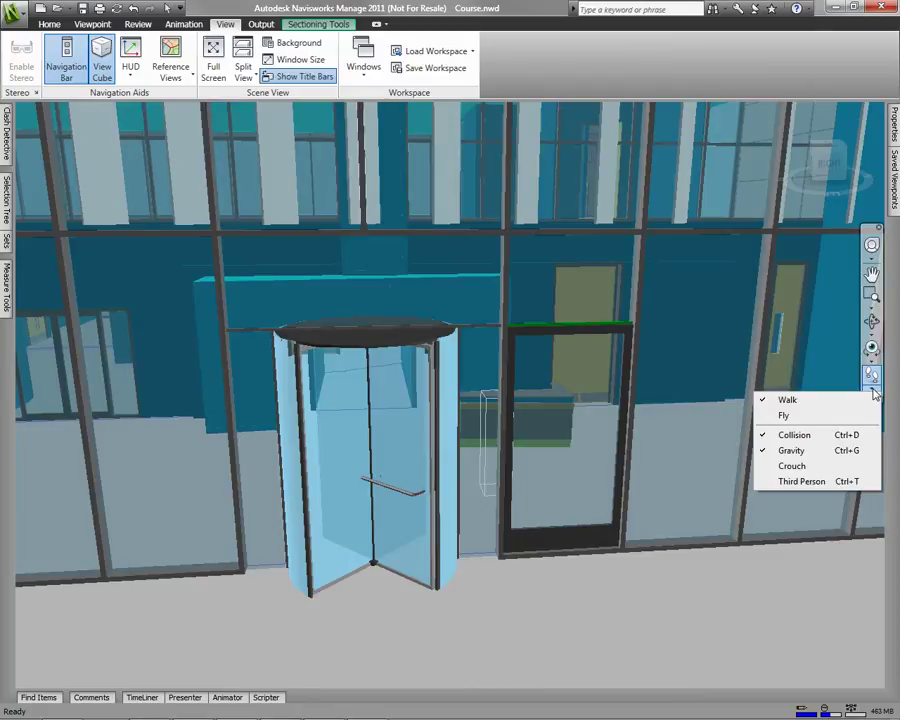
{"action": "left_click", "coordinate": [844, 451]}
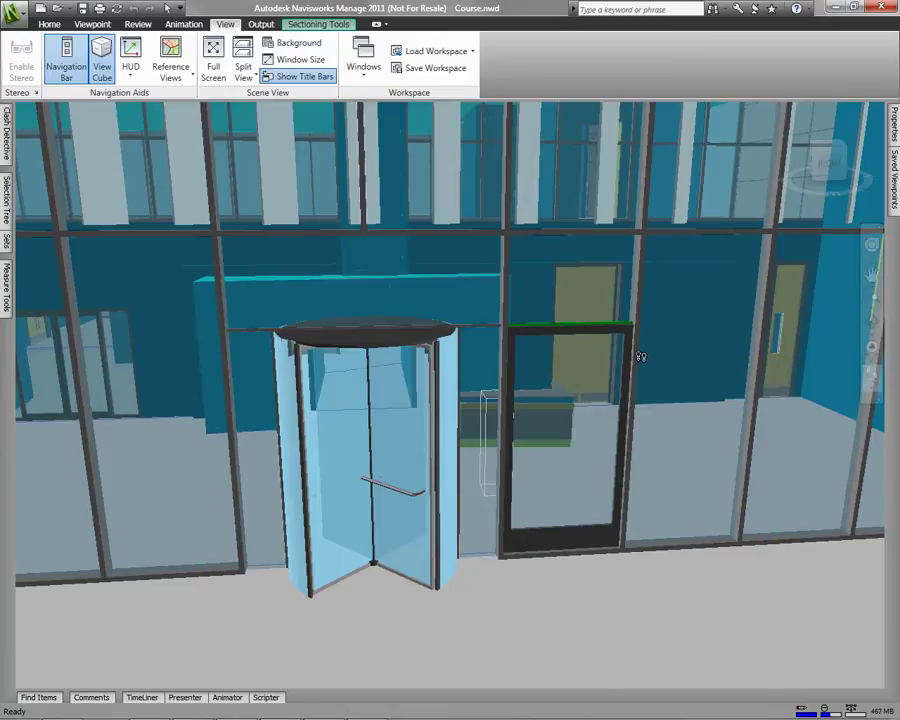
{"action": "left_click_drag", "start_coordinate": [640, 350], "coordinate": [653, 512]}
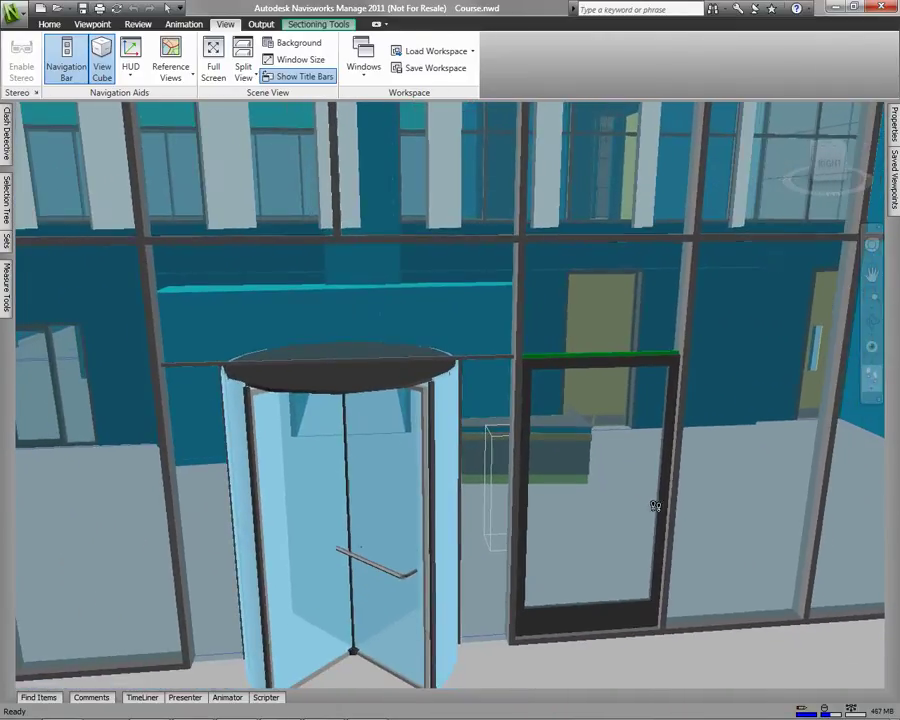
Turn gravity back on, drop to floor level, and walk closer to the revolving door.
{"action": "left_click", "coordinate": [875, 392]}
{"action": "left_click", "coordinate": [782, 448]}
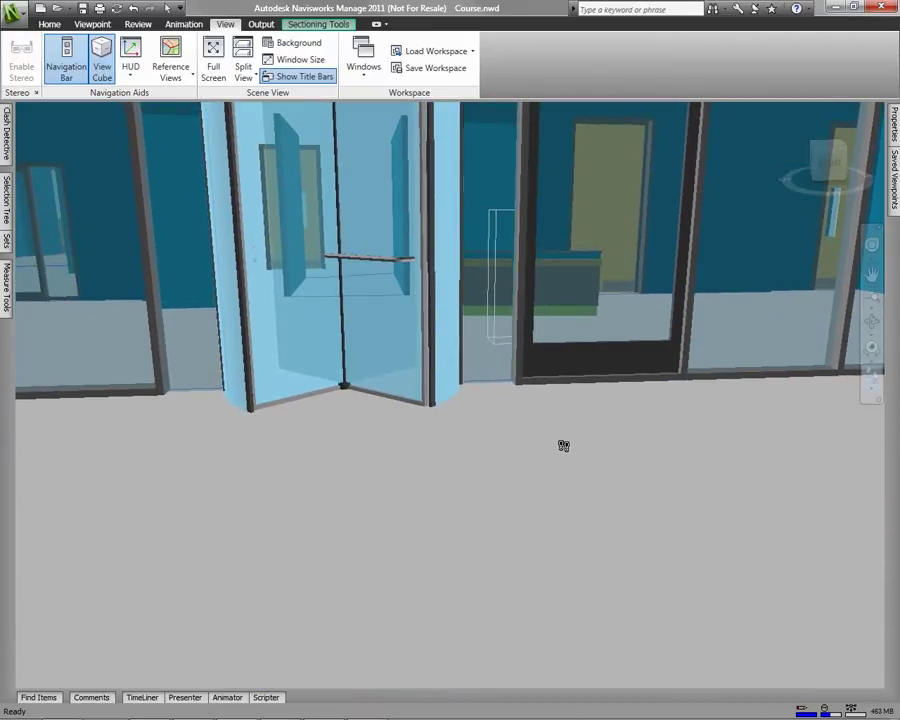
{"action": "left_click_drag", "start_coordinate": [560, 496], "coordinate": [515, 580]}
{"action": "mouse_move", "coordinate": [516, 321]}
{"action": "left_mouse_down"}
{"action": "mouse_move", "coordinate": [510, 299]}
{"action": "mouse_move", "coordinate": [524, 299]}
{"action": "left_mouse_up"}
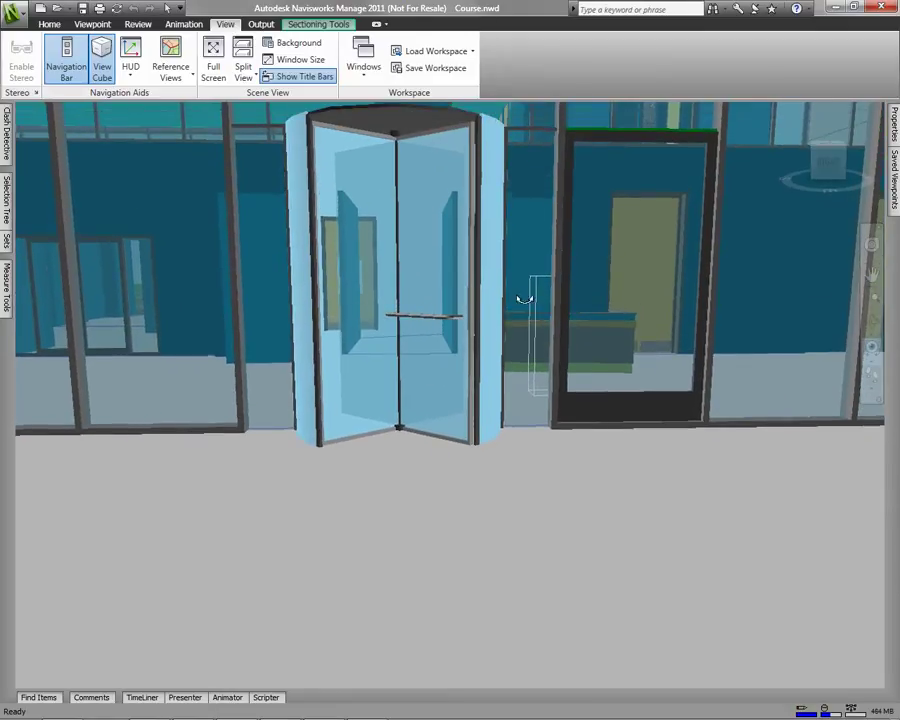
Toggle collision, walk closer to the door, and switch the walk view to Third Person.
{"action": "left_click", "coordinate": [872, 394]}
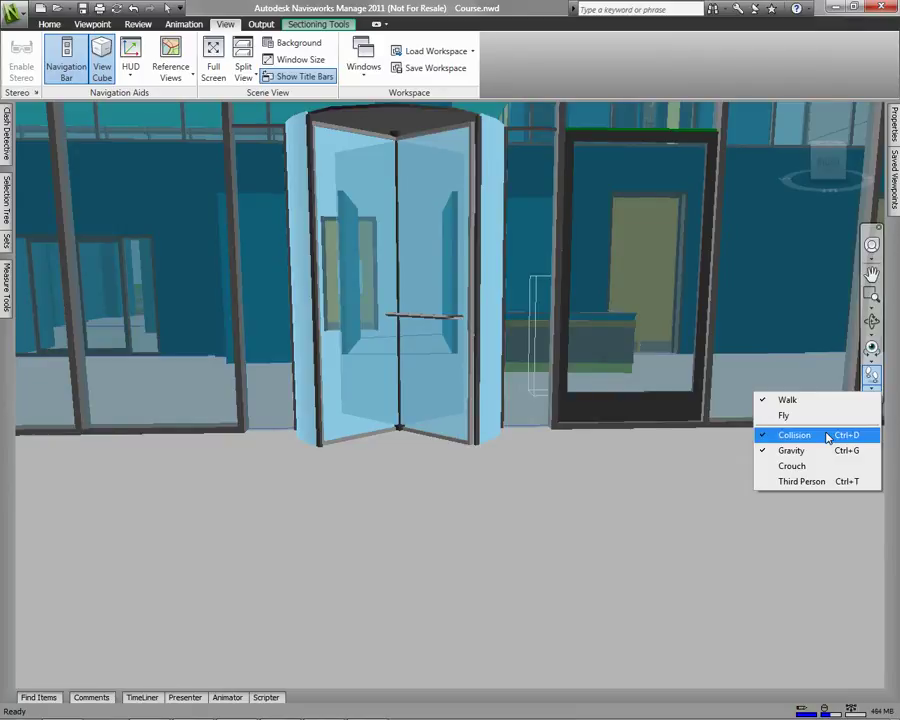
{"action": "left_click", "coordinate": [660, 498]}
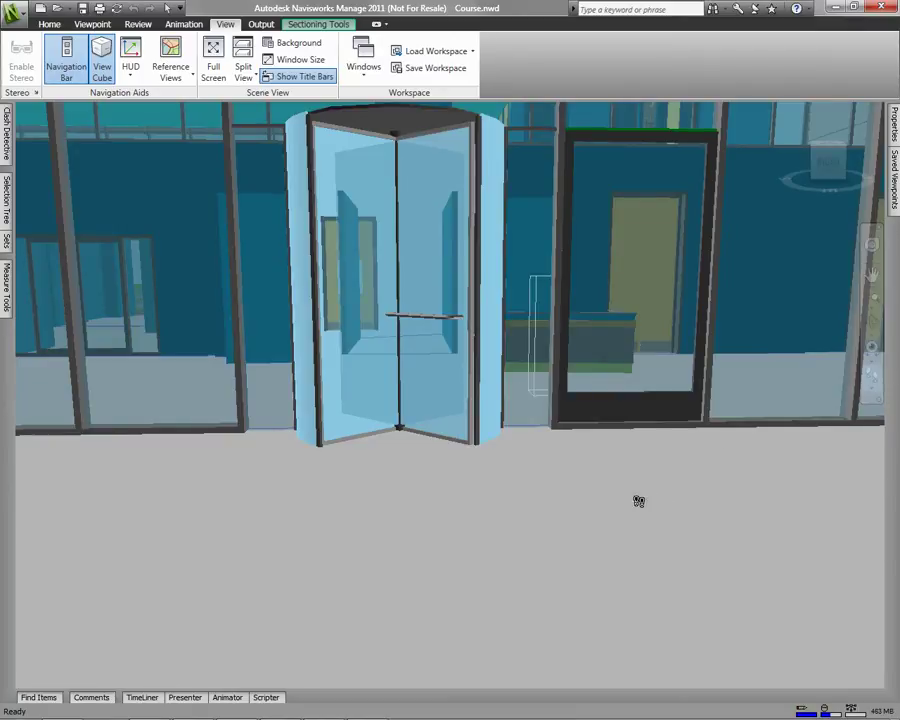
{"action": "left_click_drag", "start_coordinate": [635, 528], "coordinate": [572, 614]}
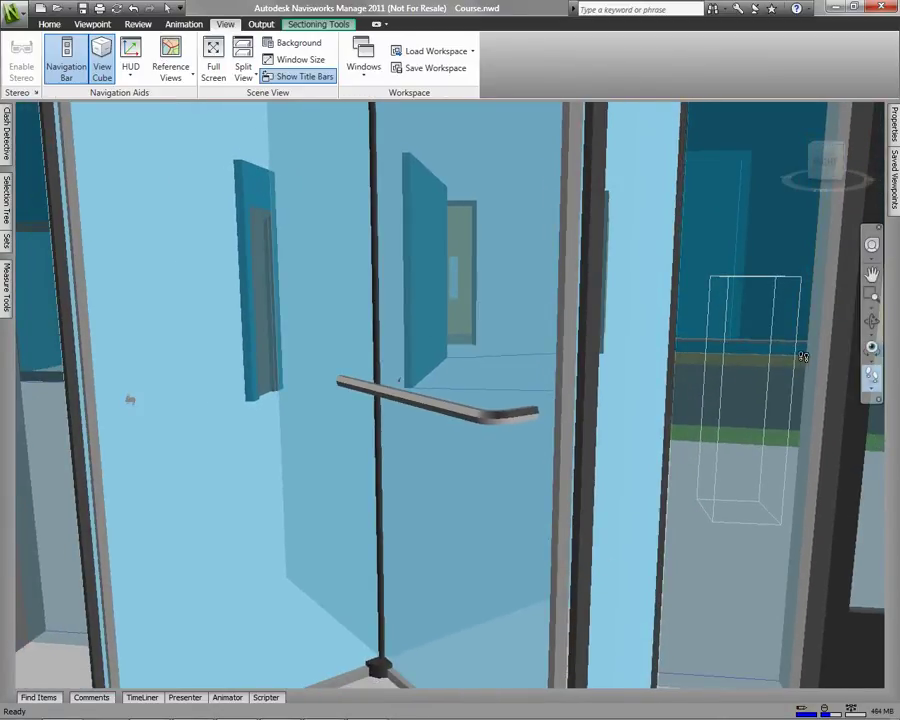
{"action": "left_click", "coordinate": [872, 385]}
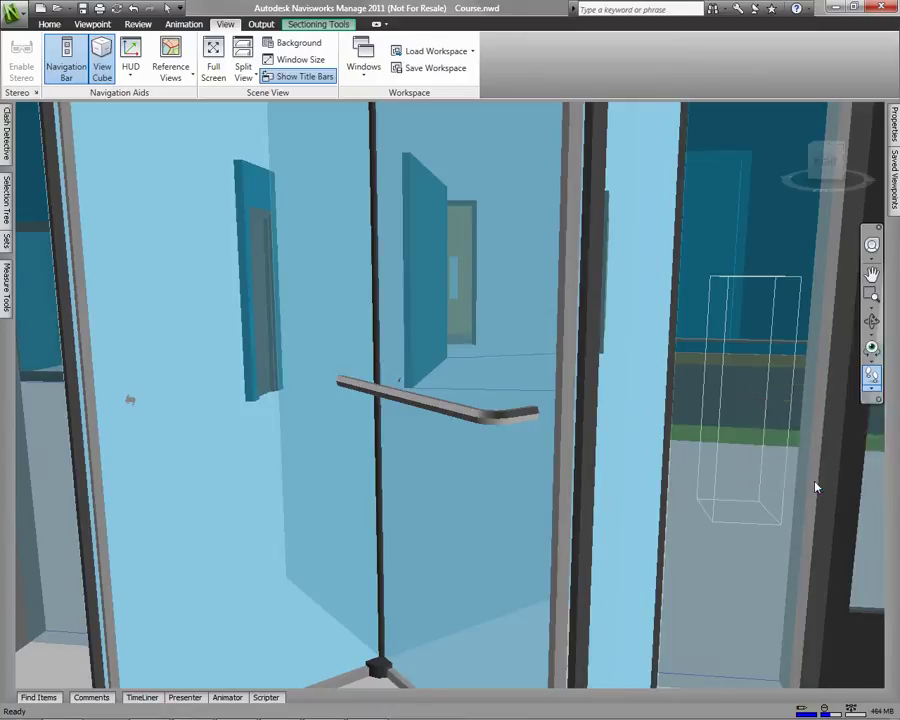
{"action": "left_click", "coordinate": [817, 482]}
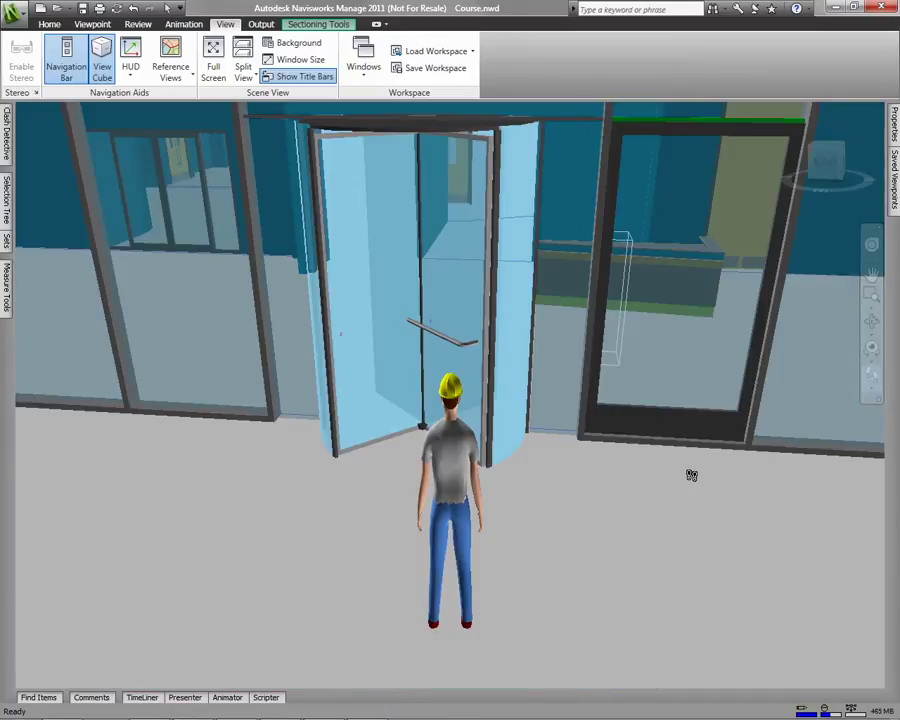
Turn toward the staircase and switch off the Third Person avatar.
{"action": "left_click_drag", "start_coordinate": [538, 484], "coordinate": [707, 519]}
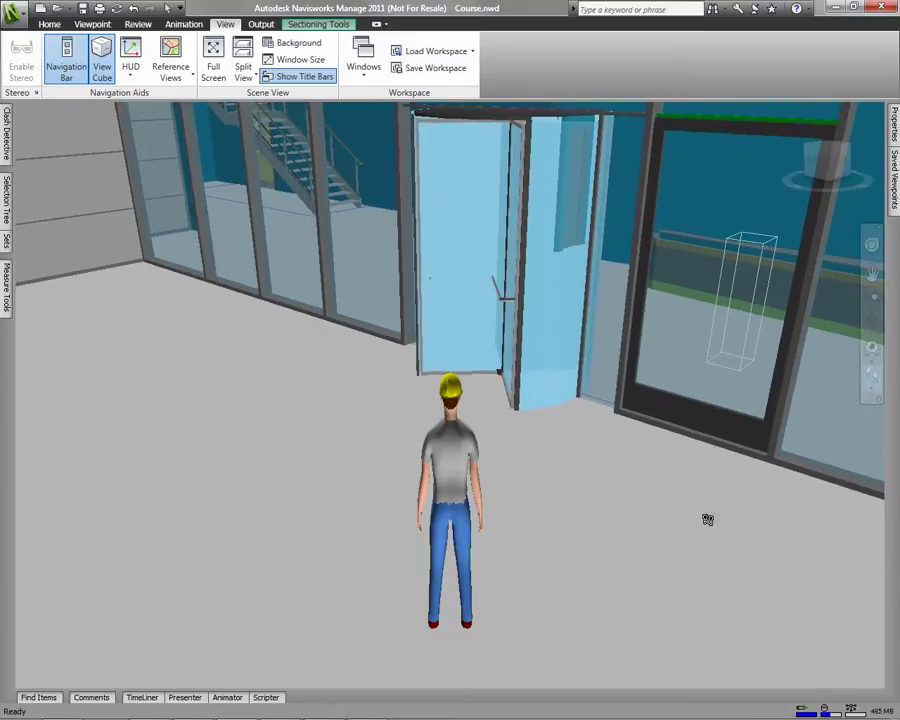
{"action": "left_click", "coordinate": [872, 388]}
{"action": "left_click", "coordinate": [803, 482]}
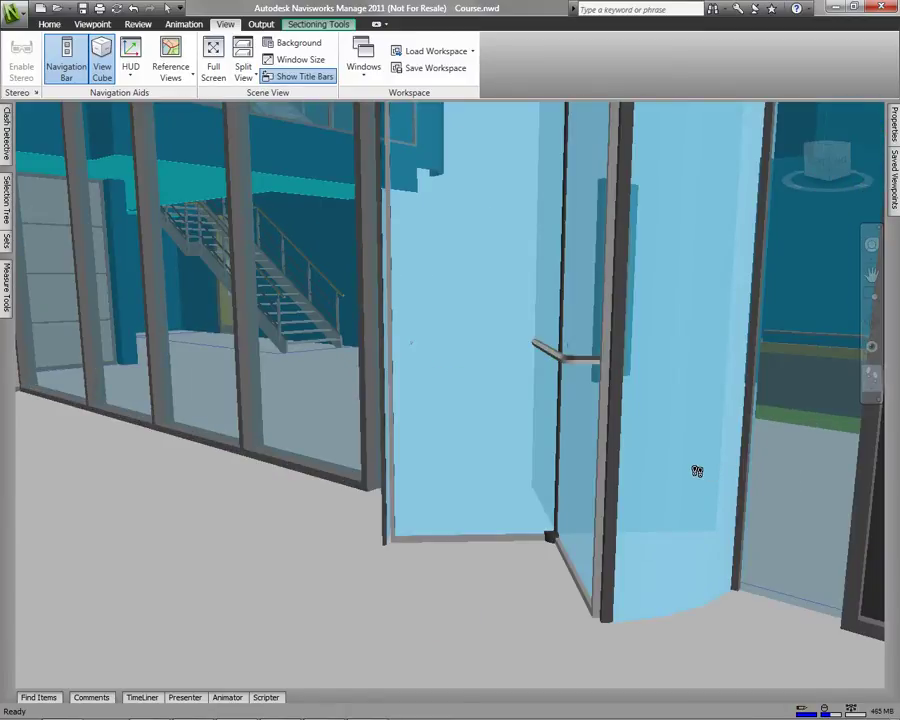
Walk back and then forward through the doorway to look down on the lobby.
{"action": "left_click_drag", "start_coordinate": [621, 460], "coordinate": [561, 548]}
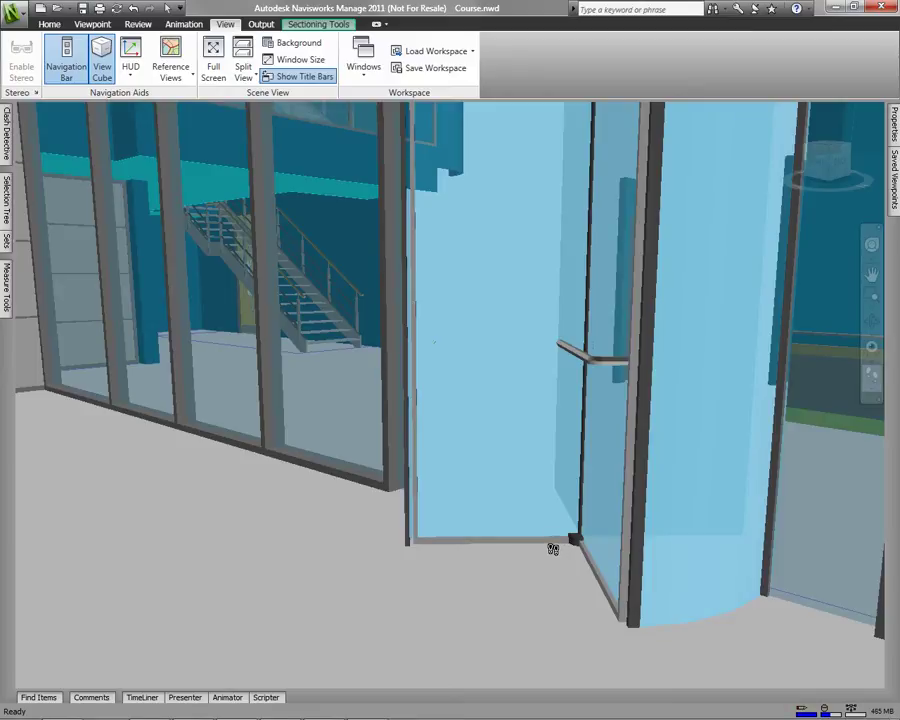
{"action": "left_click_drag", "start_coordinate": [553, 550], "coordinate": [606, 473]}
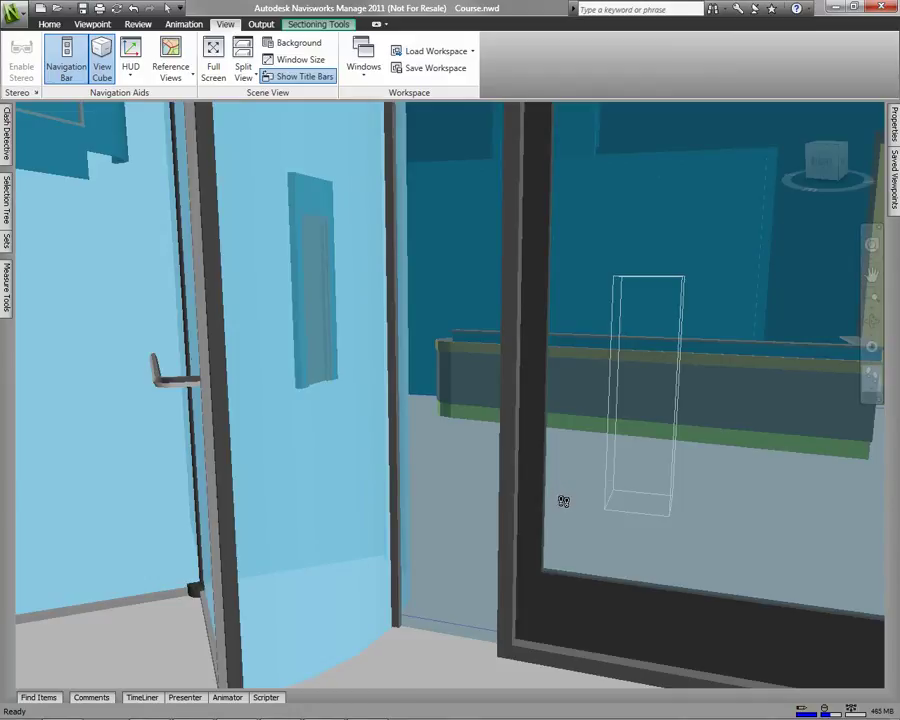
{"action": "left_click_drag", "start_coordinate": [568, 521], "coordinate": [607, 447]}
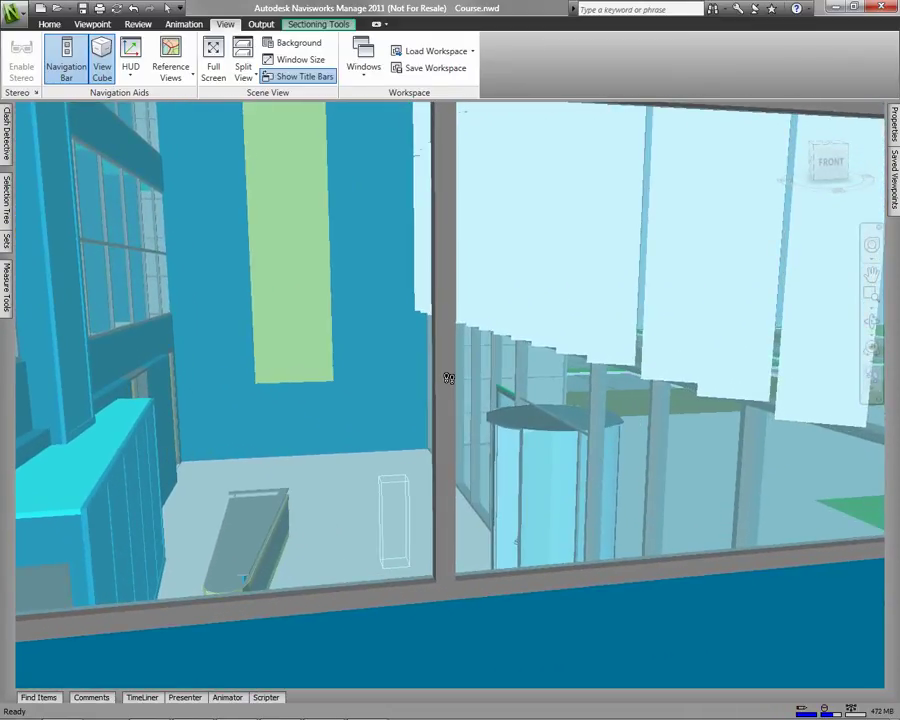
Save the current view from the Viewpoint tab and name it 'Down on Lobby', fixing the typo.
{"action": "left_click", "coordinate": [106, 27]}
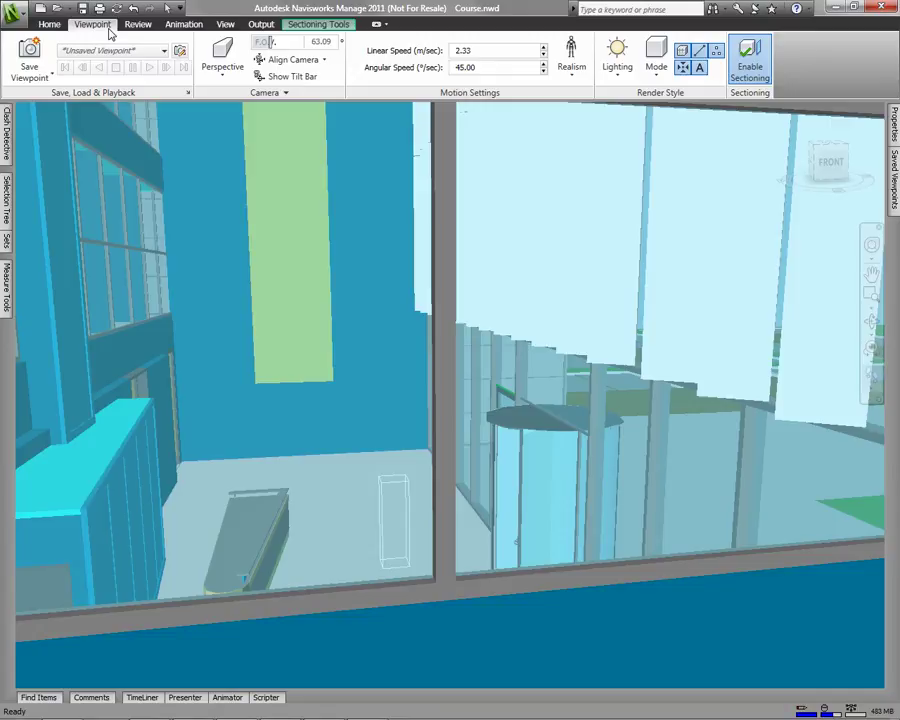
{"action": "left_click", "coordinate": [29, 50]}
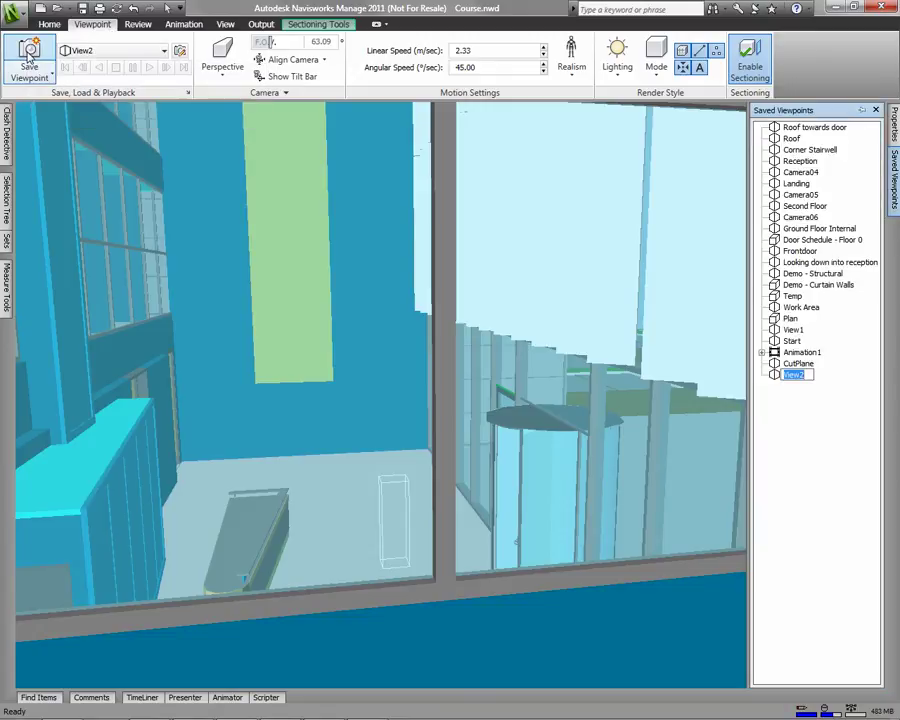
{"action": "type", "text": "Down on Loby"}
{"action": "key", "text": "BackSpace"}
{"action": "type", "text": "by"}
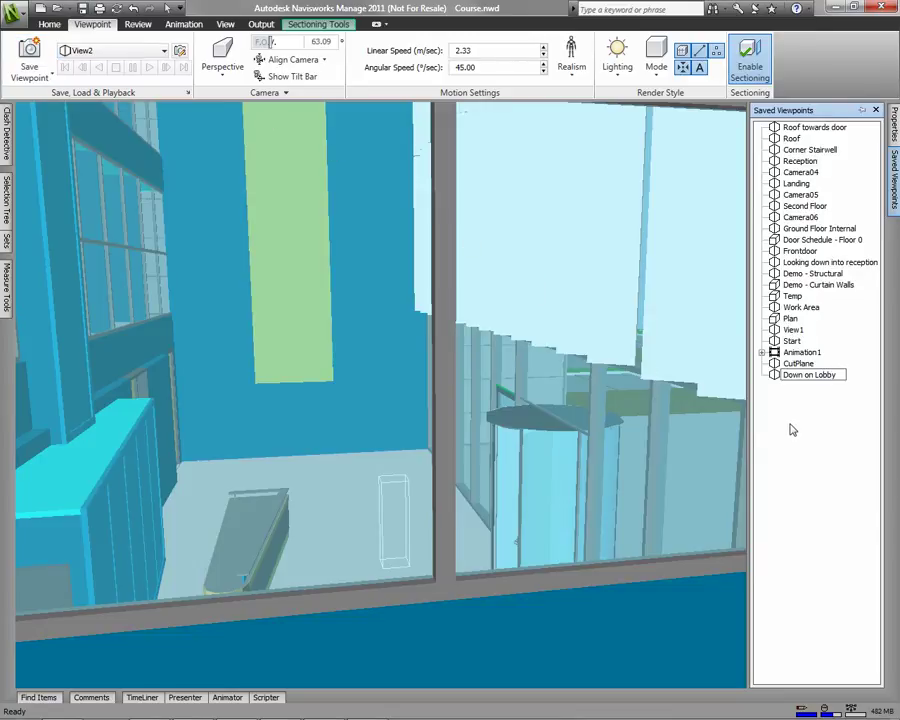
Confirm the name, then jump to the 'Roof towards door' and 'Roof' saved viewpoints.
{"action": "left_click", "coordinate": [607, 344]}
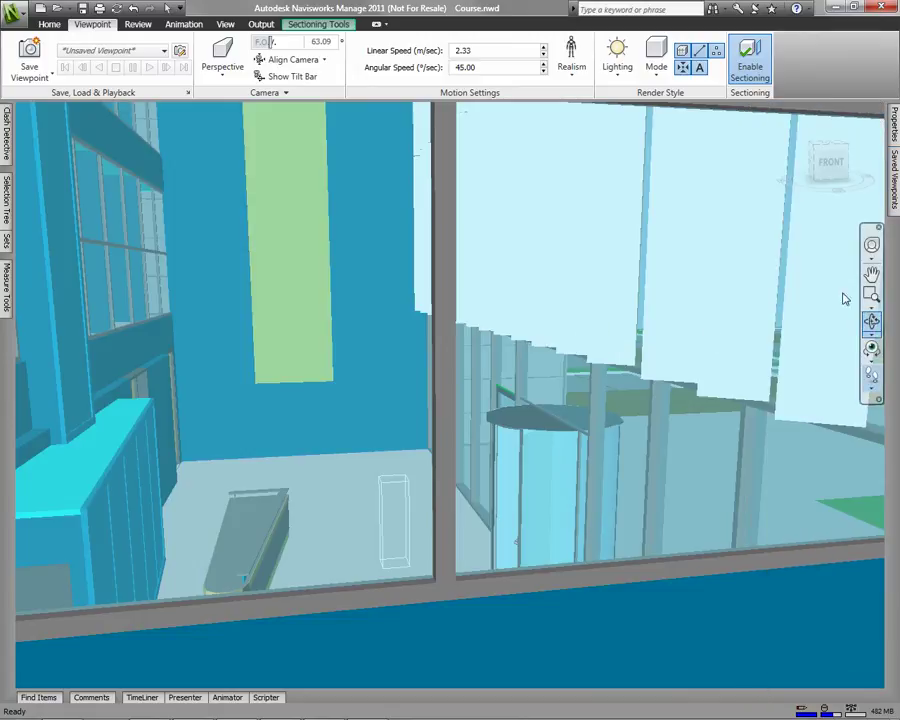
{"action": "mouse_move", "coordinate": [894, 195]}
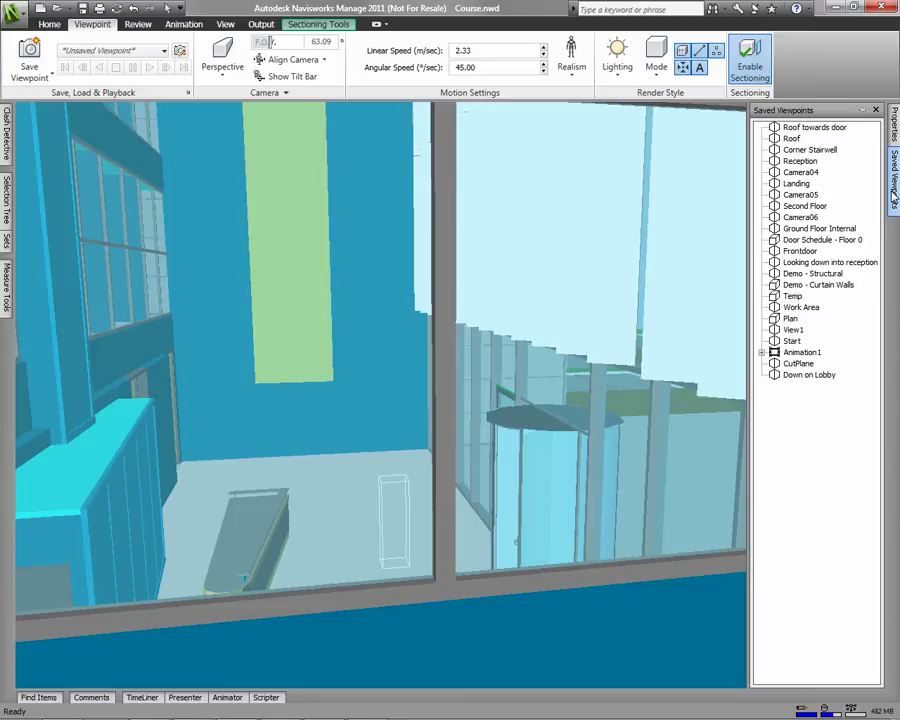
{"action": "left_click", "coordinate": [798, 130]}
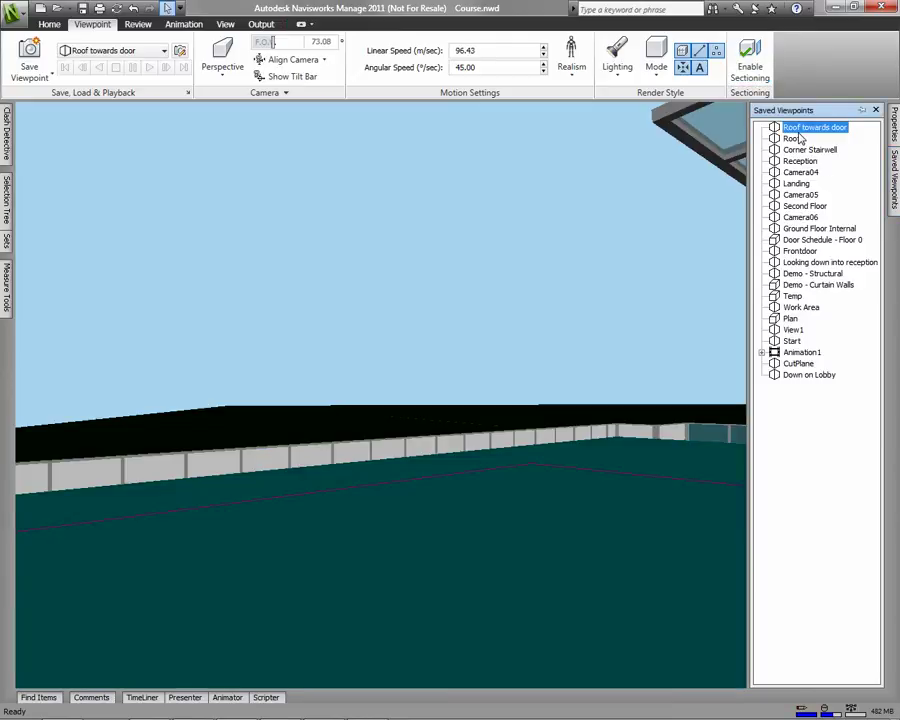
{"action": "left_click", "coordinate": [791, 139]}
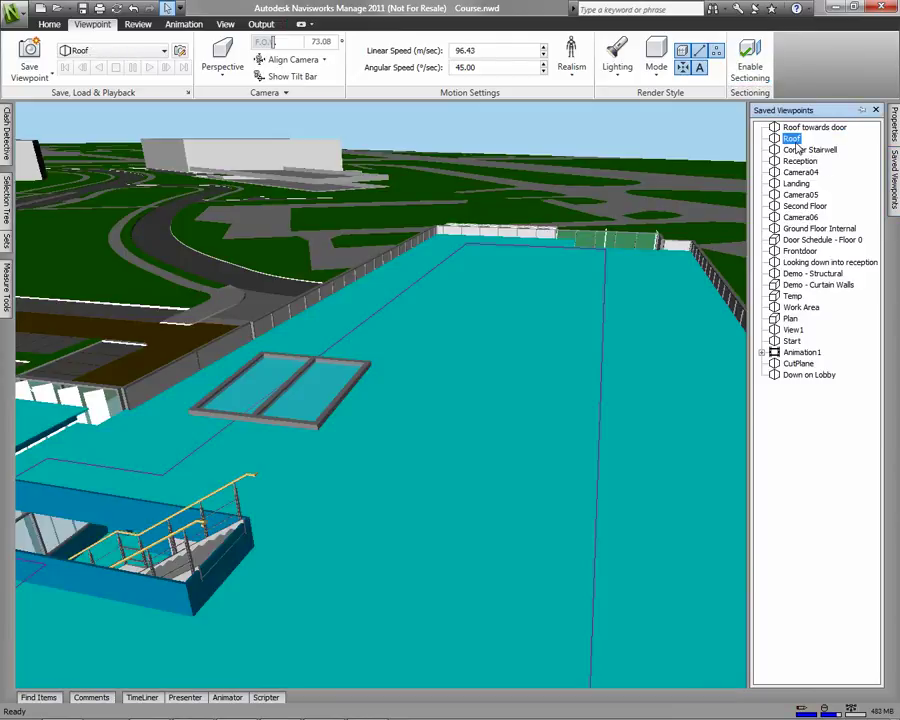
{"action": "left_click", "coordinate": [542, 474]}
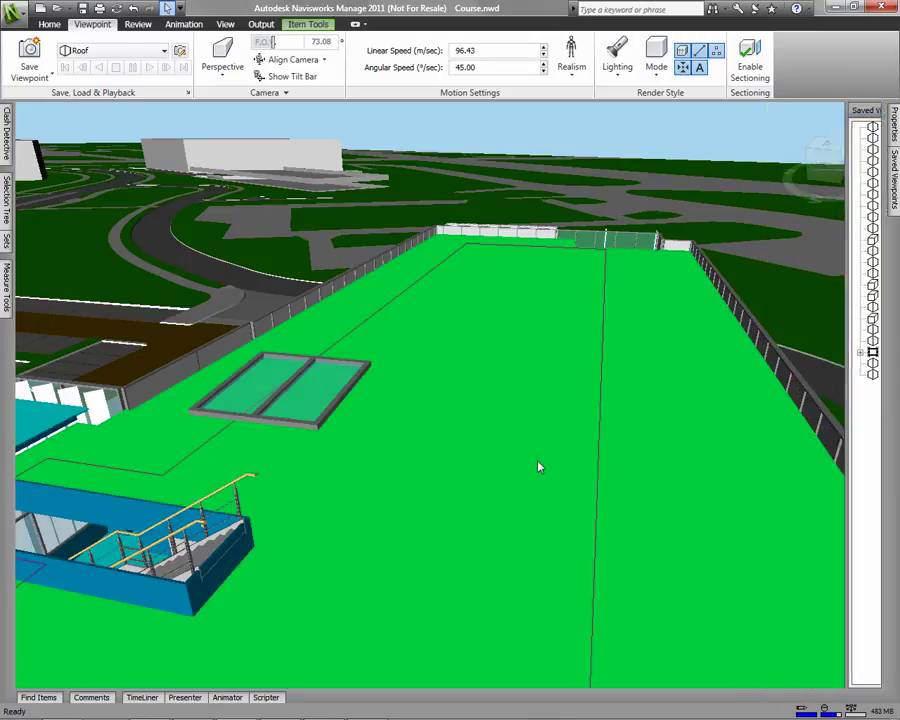
{"action": "key", "text": "Escape"}
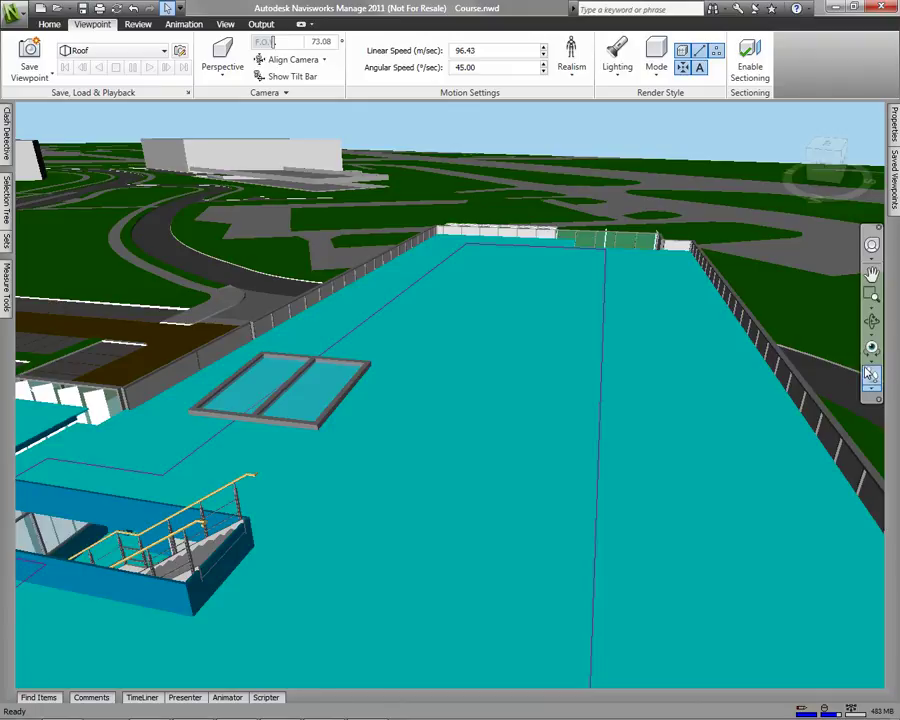